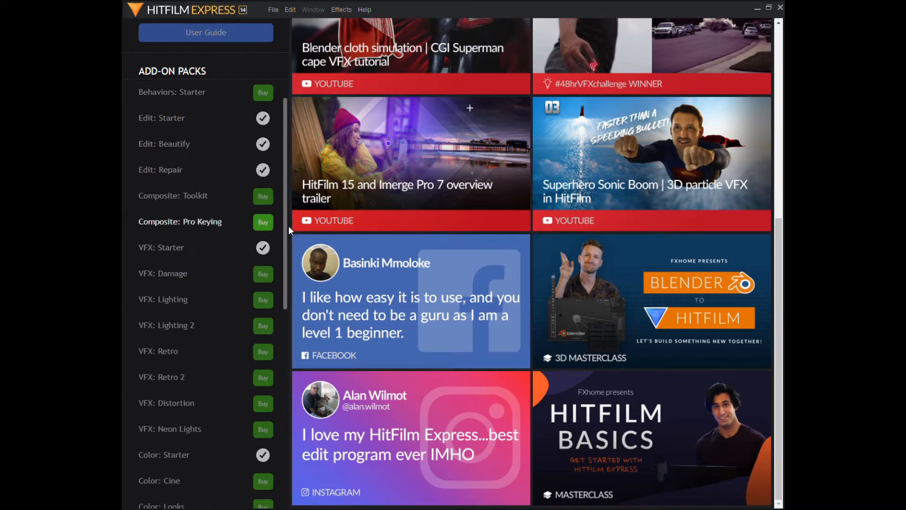
{"action": "left_click_drag", "start_coordinate": [287, 227], "coordinate": [285, 336]}
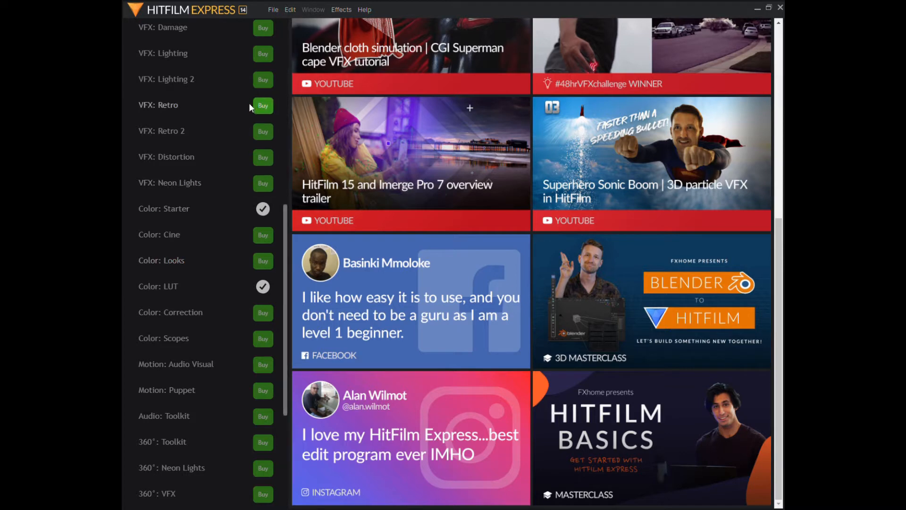
{"action": "left_click_drag", "start_coordinate": [284, 249], "coordinate": [289, 142]}
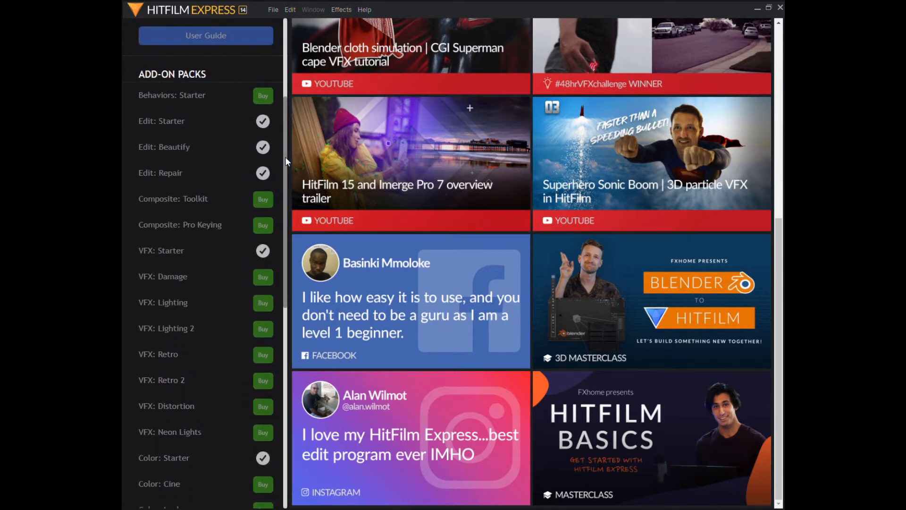
{"action": "left_click_drag", "start_coordinate": [284, 156], "coordinate": [282, 71]}
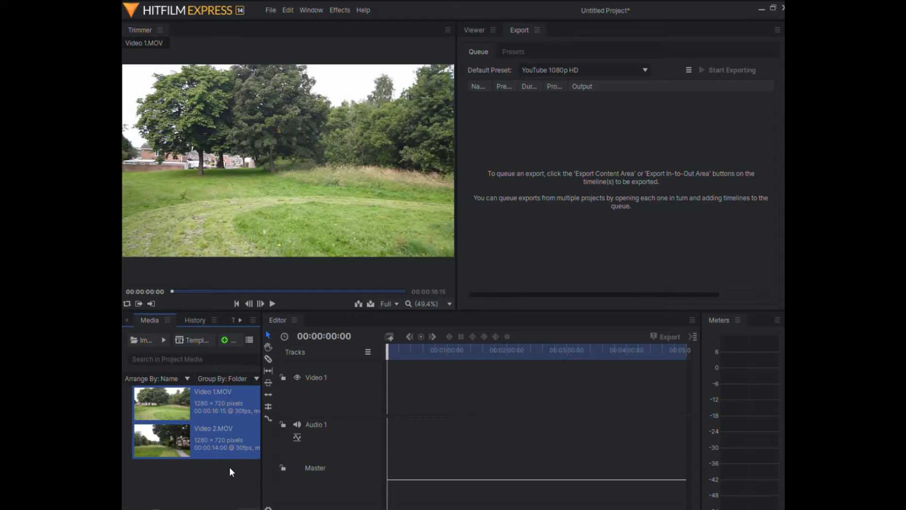
Step: Place Video 1.MOV at the start of the Video 1 track and accept the prompted settings
{"action": "mouse_move", "coordinate": [334, 164]}
{"action": "left_click", "coordinate": [203, 406]}
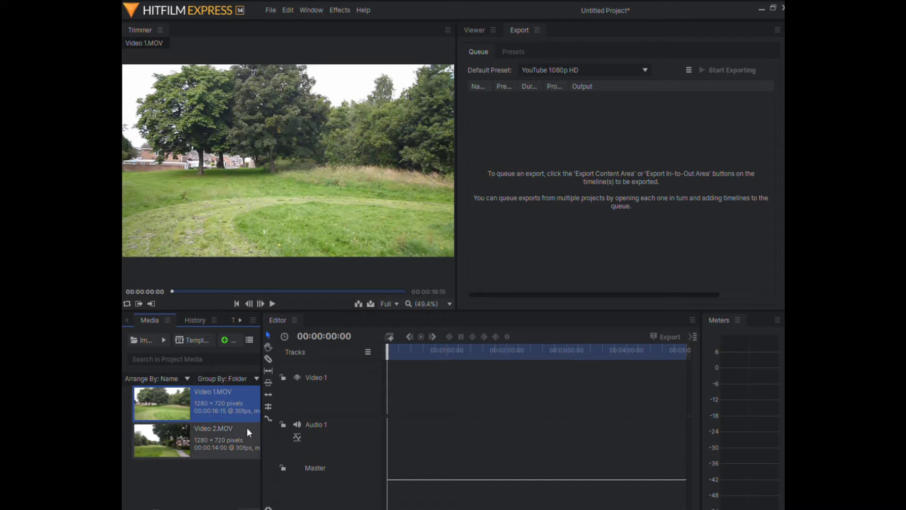
{"action": "left_click", "coordinate": [208, 438]}
{"action": "left_click", "coordinate": [224, 408]}
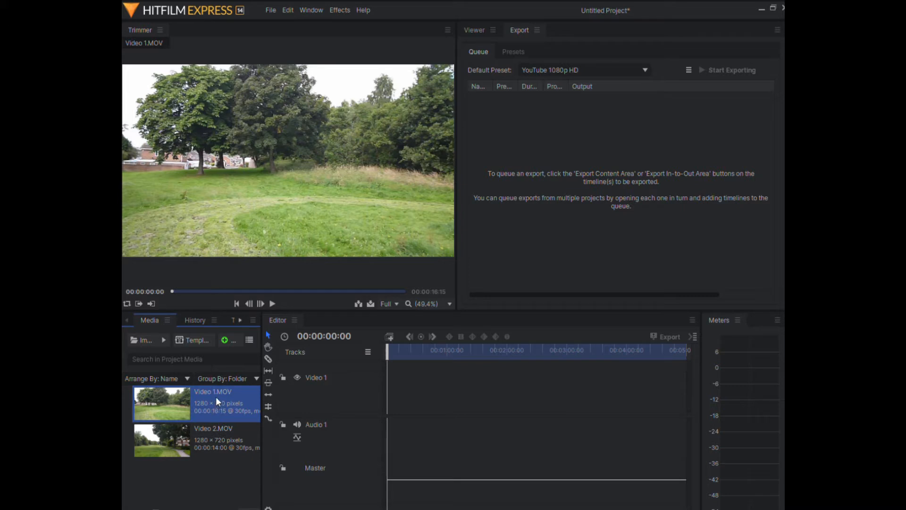
{"action": "left_click_drag", "start_coordinate": [216, 396], "coordinate": [389, 381]}
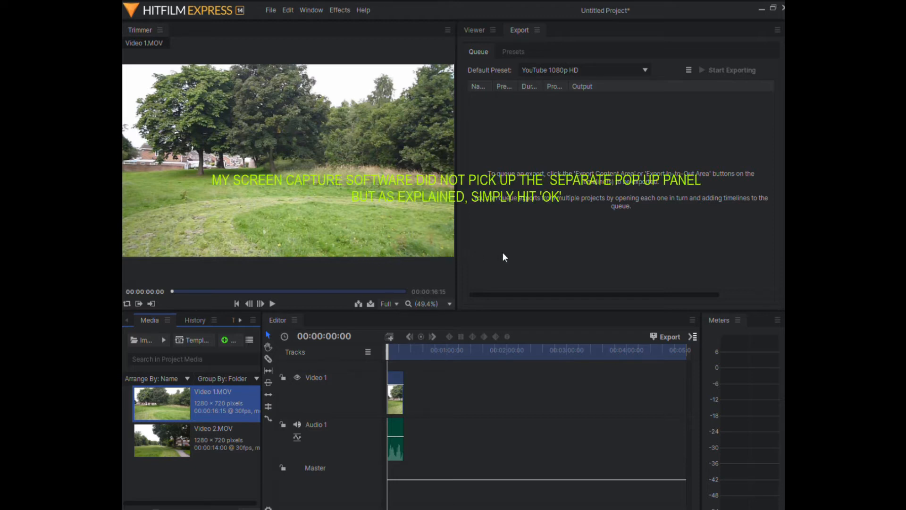
{"action": "left_click", "coordinate": [545, 296]}
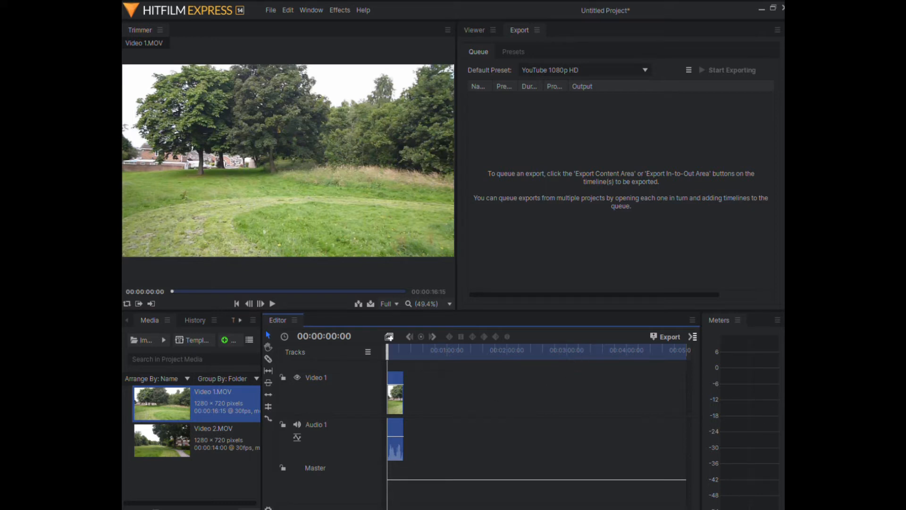
Step: Place Video 2.MOV directly after Video 1.MOV on the Video 1 track
{"action": "left_click", "coordinate": [163, 435]}
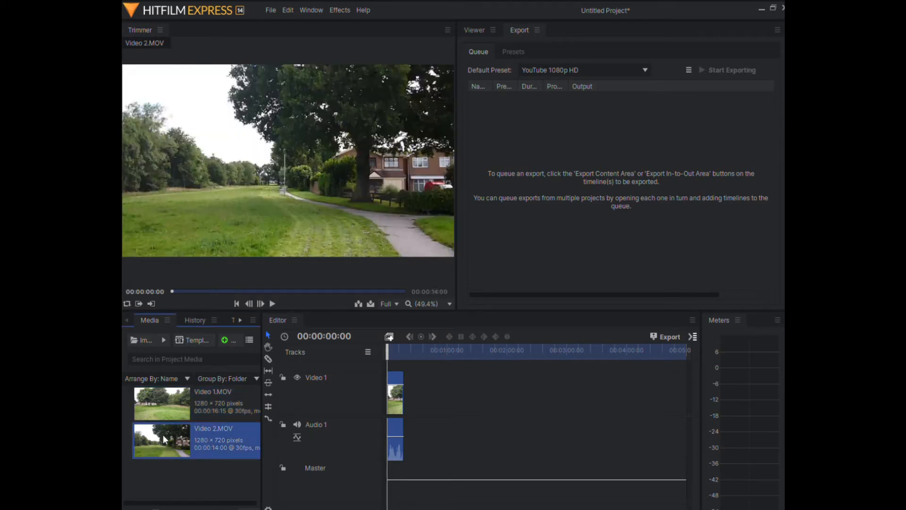
{"action": "left_click_drag", "start_coordinate": [163, 435], "coordinate": [407, 399]}
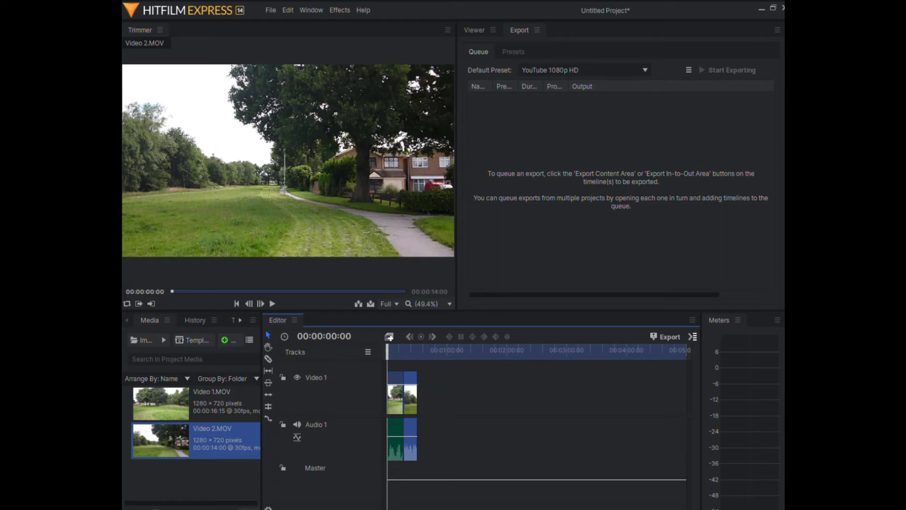
{"action": "key", "text": "equal"}
{"action": "key", "text": "equal"}
{"action": "key", "text": "equal"}
{"action": "key", "text": "equal"}
{"action": "key", "text": "equal"}
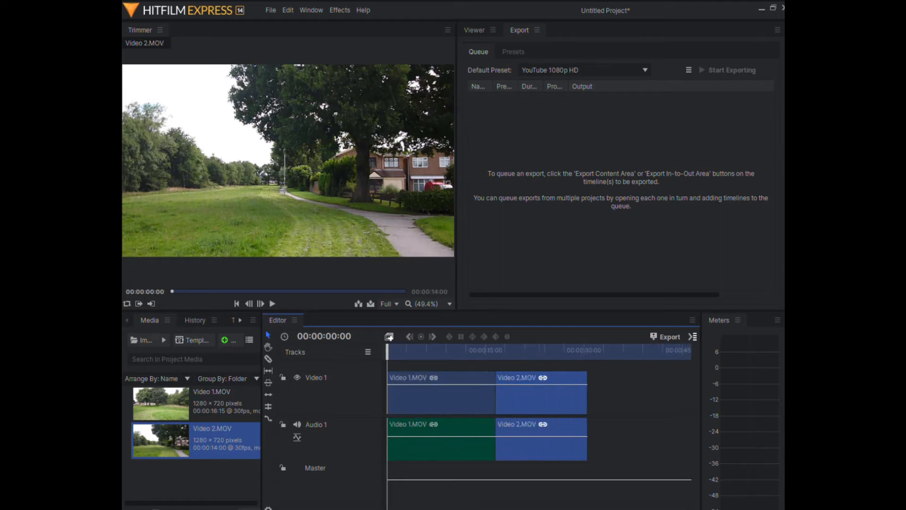
{"action": "key", "text": "equal"}
{"action": "key", "text": "equal"}
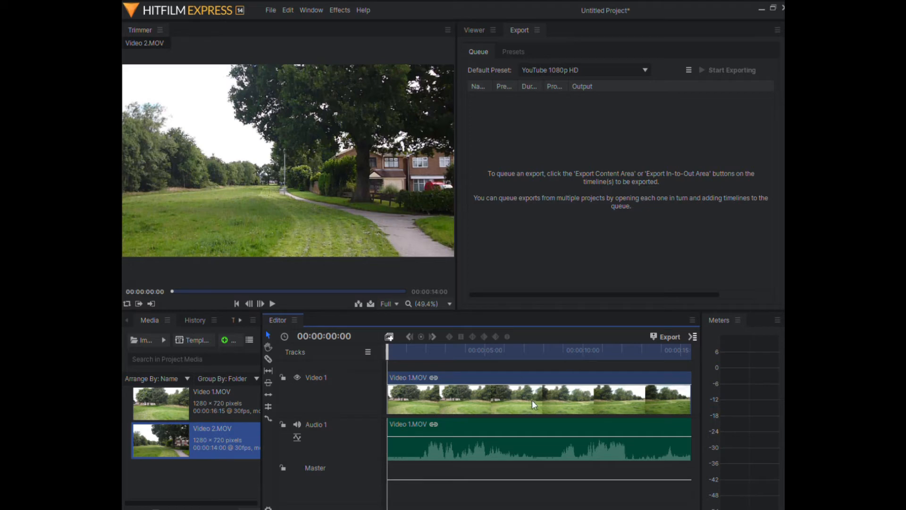
Step: Shift the Video 2.MOV clip away from Video 1.MOV, and move it back against the end of that clip
{"action": "left_click_drag", "start_coordinate": [453, 509], "coordinate": [564, 509]}
{"action": "left_click_drag", "start_coordinate": [539, 383], "coordinate": [558, 382]}
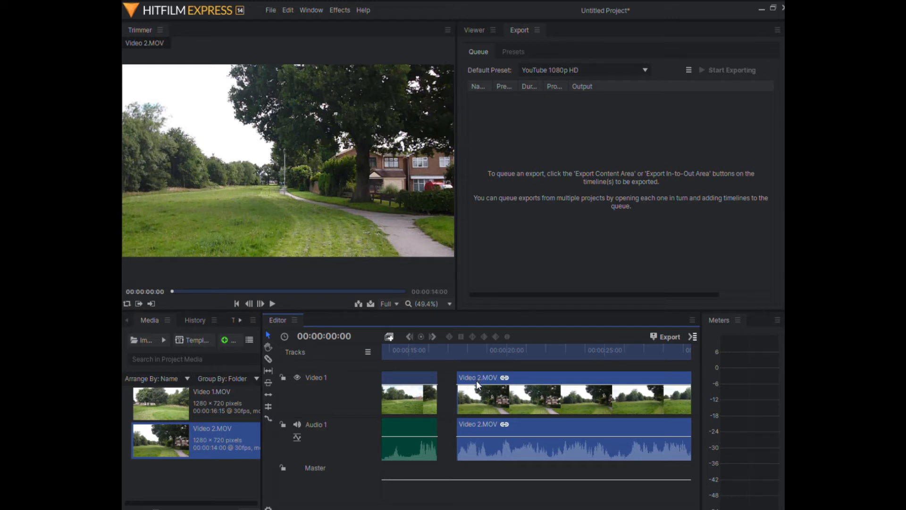
{"action": "left_click_drag", "start_coordinate": [473, 375], "coordinate": [454, 373]}
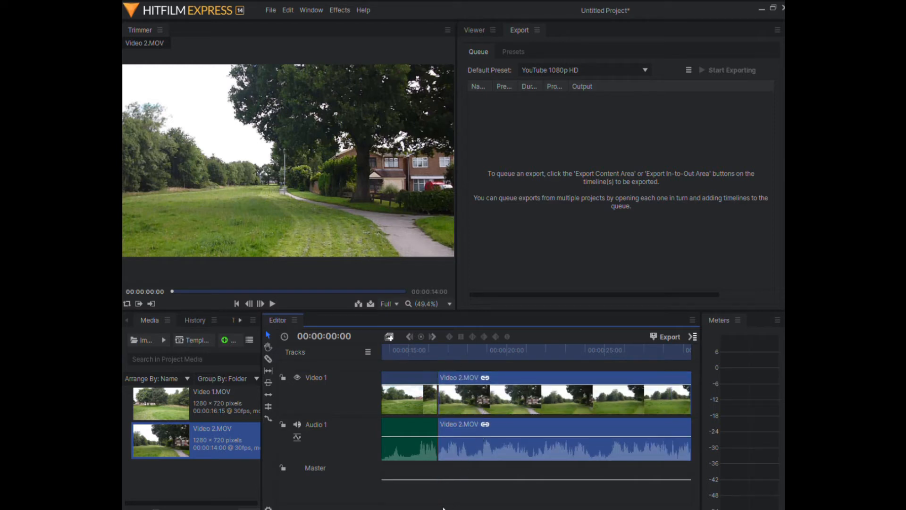
{"action": "scroll", "coordinate": [456, 453], "scroll_direction": "left", "scroll_amount": 5}
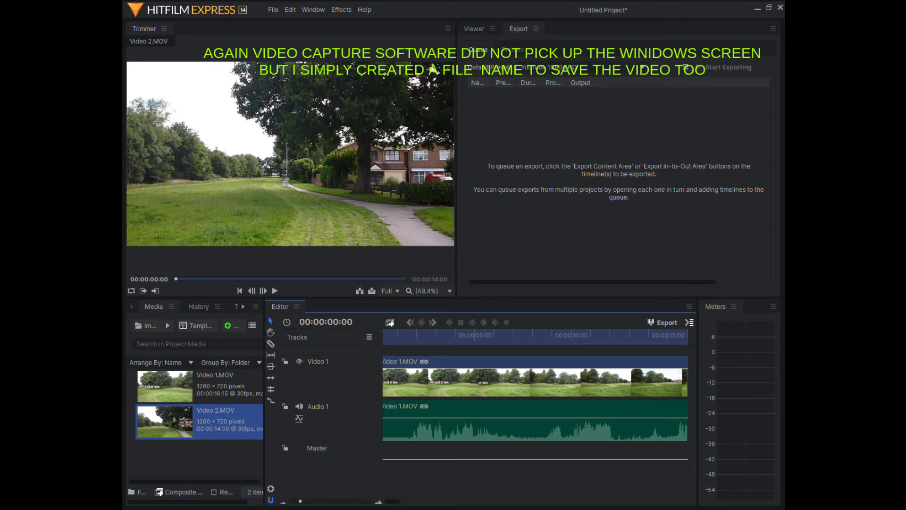
Step: Export the joined clips with the YouTube 1080p HD preset as Test Vid complete.mp4
{"action": "left_click", "coordinate": [708, 376]}
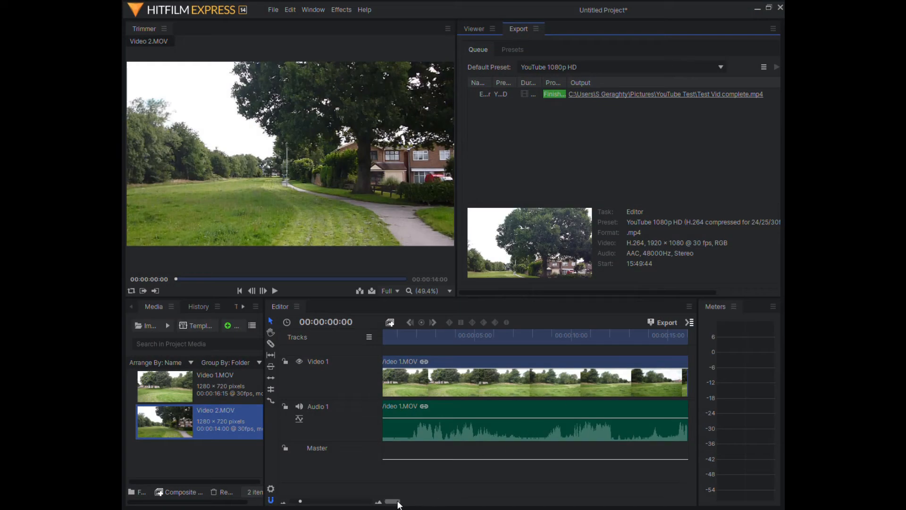
Step: Show the available effects and expand the Dissolve group within Transitions - Video
{"action": "left_click_drag", "start_coordinate": [395, 502], "coordinate": [408, 505]}
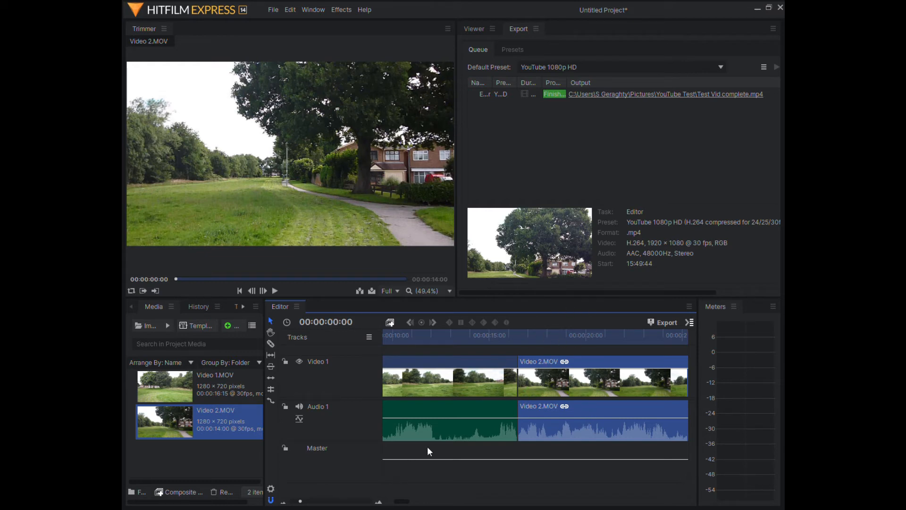
{"action": "left_click", "coordinate": [243, 306]}
{"action": "left_click", "coordinate": [243, 305]}
{"action": "left_click", "coordinate": [243, 306]}
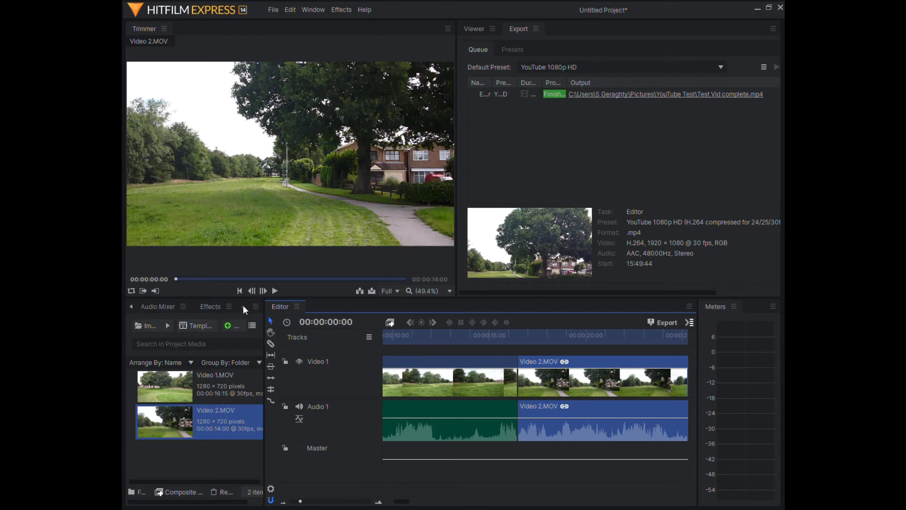
{"action": "left_click", "coordinate": [216, 305]}
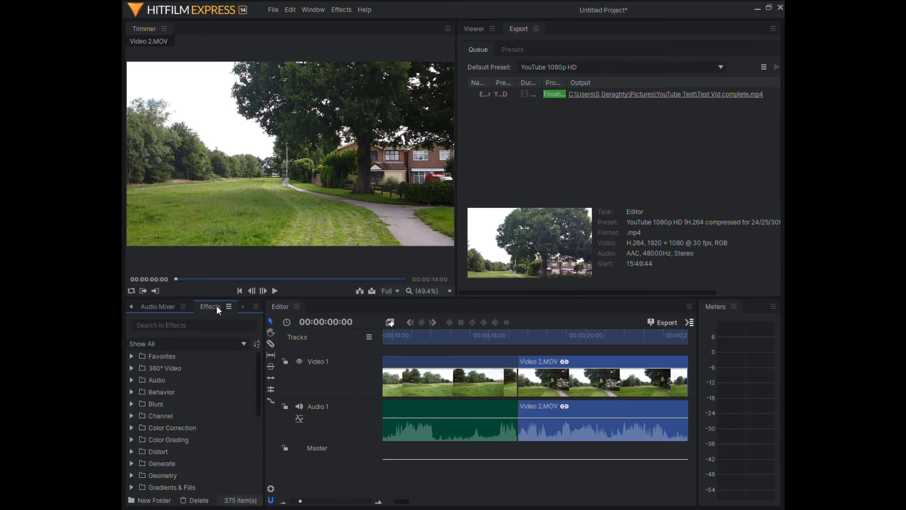
{"action": "scroll", "coordinate": [179, 374], "scroll_direction": "down", "scroll_amount": 3}
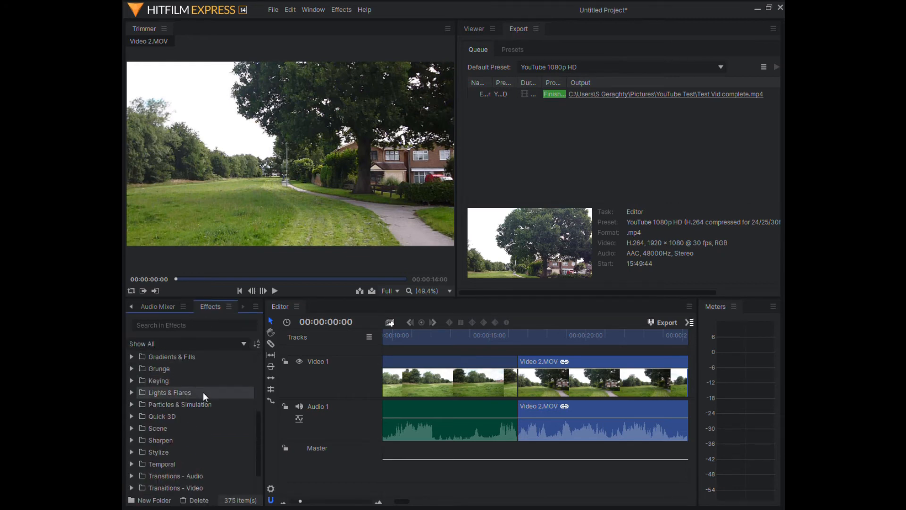
{"action": "scroll", "coordinate": [203, 392], "scroll_direction": "down", "scroll_amount": 1}
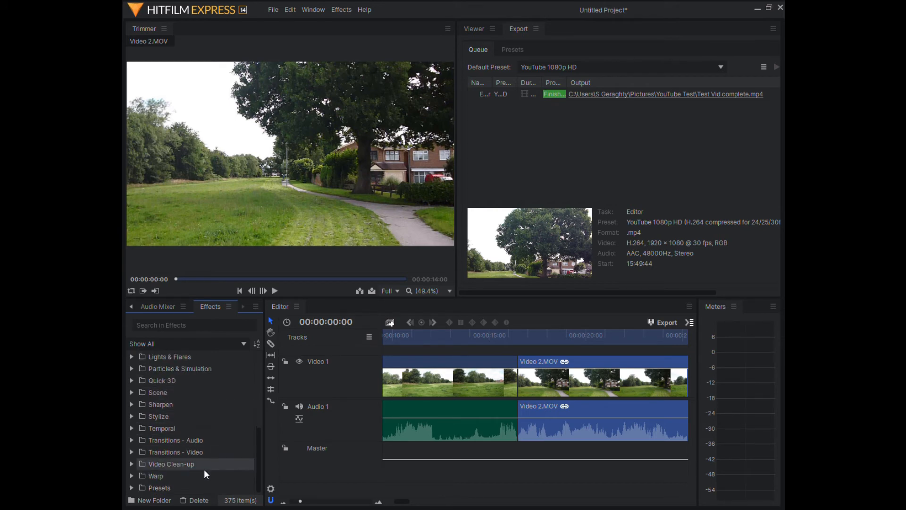
{"action": "scroll", "coordinate": [199, 440], "scroll_direction": "up", "scroll_amount": 2}
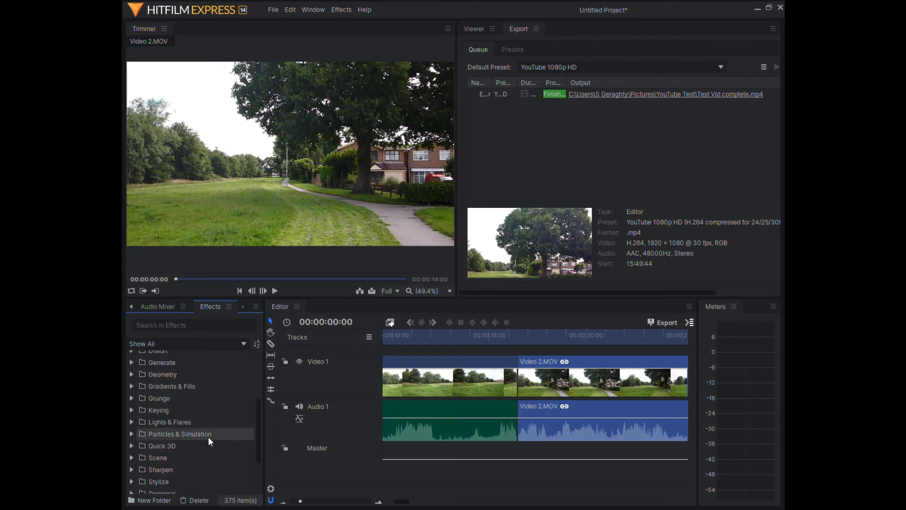
{"action": "scroll", "coordinate": [209, 439], "scroll_direction": "up", "scroll_amount": 1}
{"action": "scroll", "coordinate": [209, 439], "scroll_direction": "down", "scroll_amount": 3}
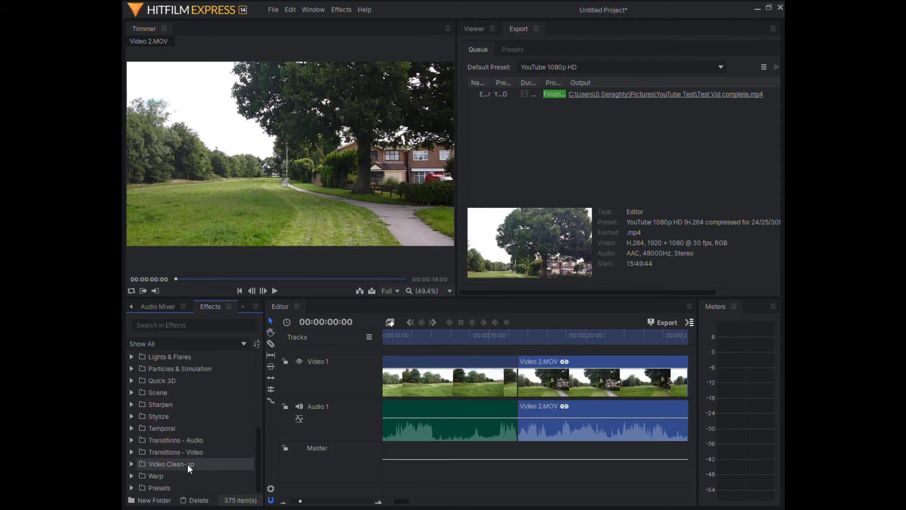
{"action": "left_click", "coordinate": [132, 452]}
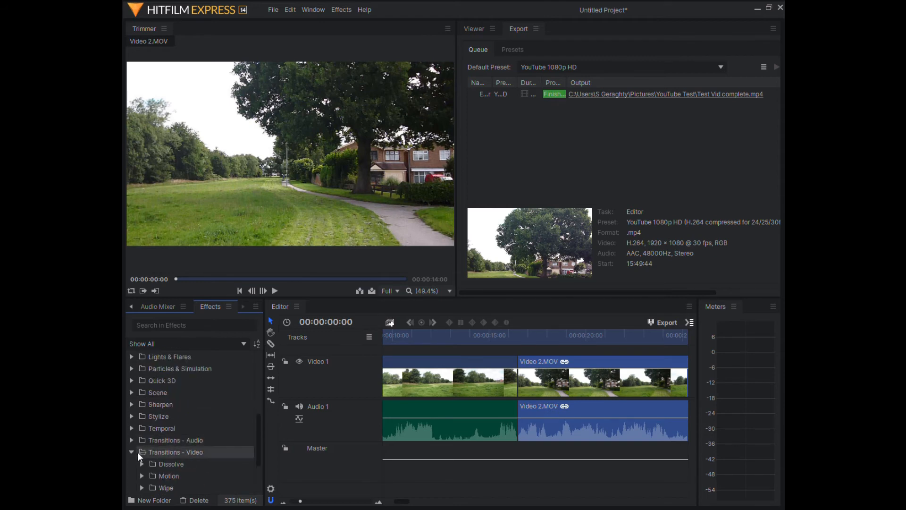
{"action": "scroll", "coordinate": [210, 437], "scroll_direction": "down", "scroll_amount": 1}
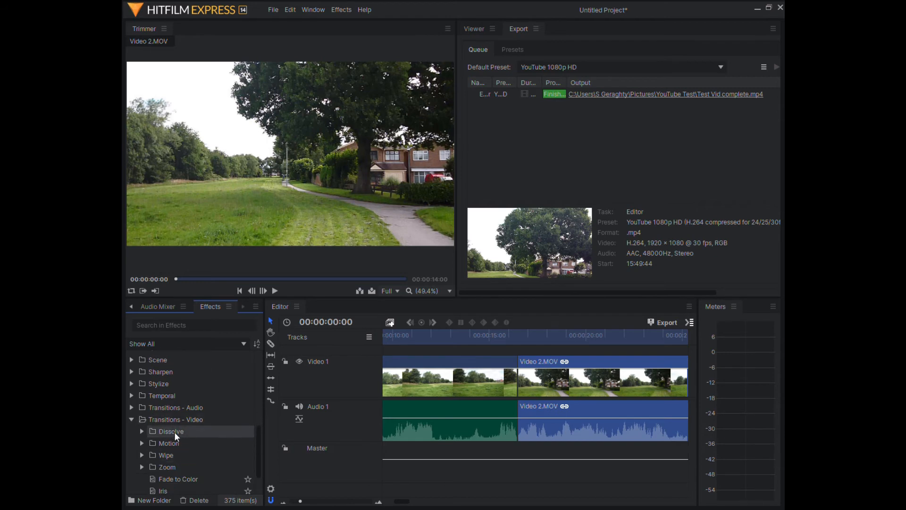
{"action": "double_click", "coordinate": [169, 432]}
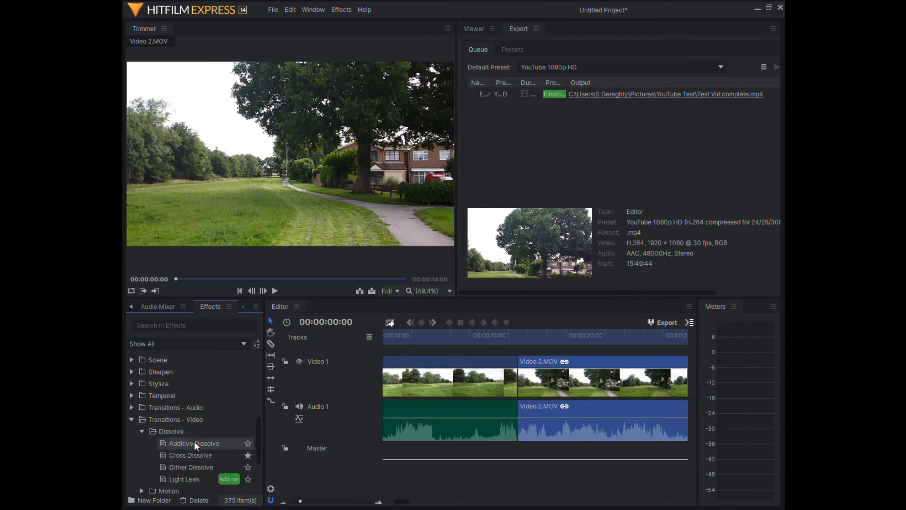
Step: Apply an Additive Dissolve transition to the end of the Video 1.MOV clip
{"action": "left_click", "coordinate": [194, 443]}
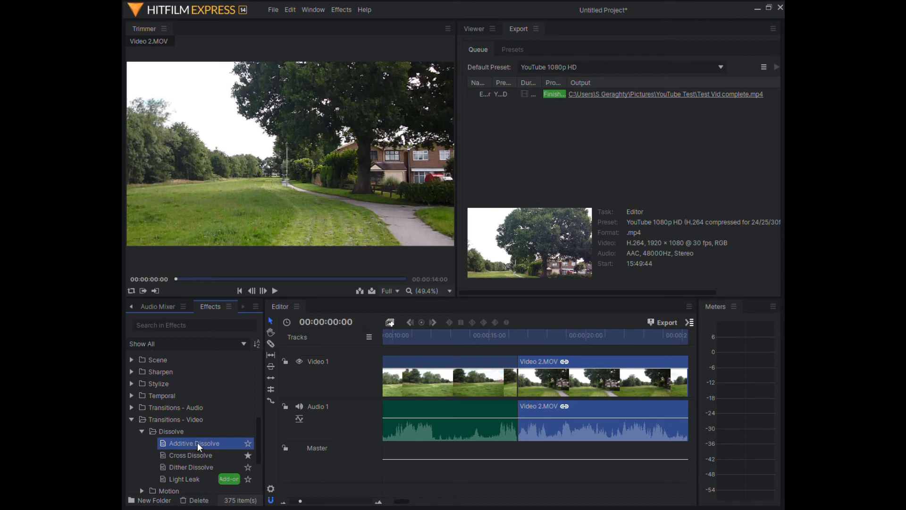
{"action": "left_click_drag", "start_coordinate": [198, 442], "coordinate": [512, 358]}
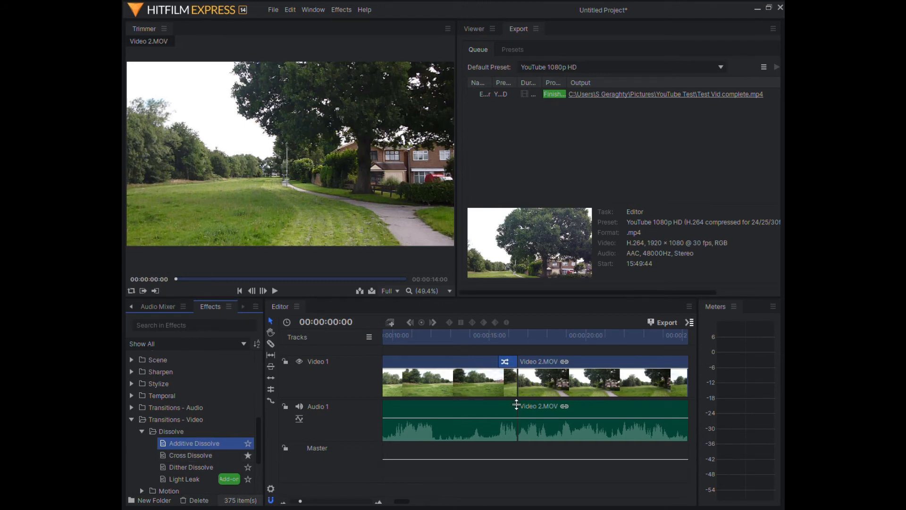
{"action": "left_click", "coordinate": [505, 362]}
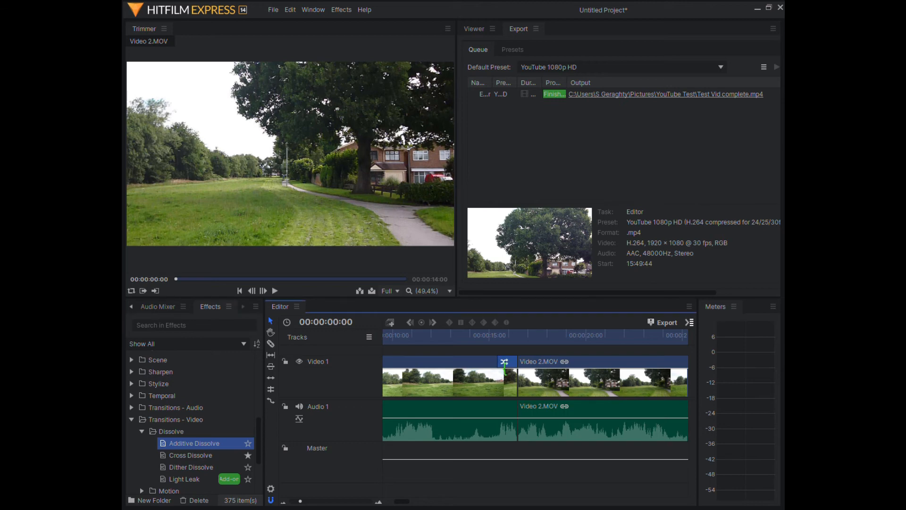
{"action": "left_click_drag", "start_coordinate": [504, 368], "coordinate": [494, 369]}
{"action": "left_click_drag", "start_coordinate": [494, 369], "coordinate": [499, 368]}
{"action": "left_click_drag", "start_coordinate": [498, 368], "coordinate": [504, 371]}
Step: Apply an Additive Dissolve transition to the start of the Video 2.MOV clip
{"action": "left_click_drag", "start_coordinate": [195, 443], "coordinate": [531, 371]}
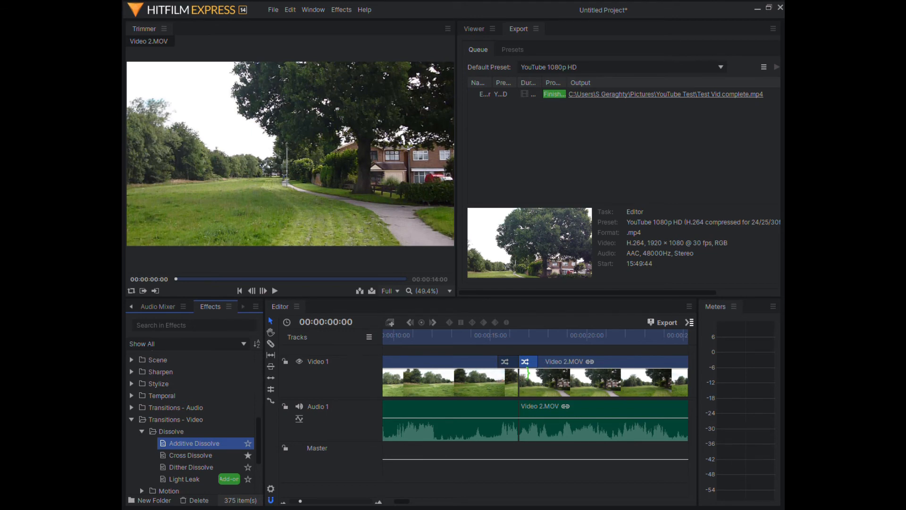
{"action": "left_click", "coordinate": [552, 378]}
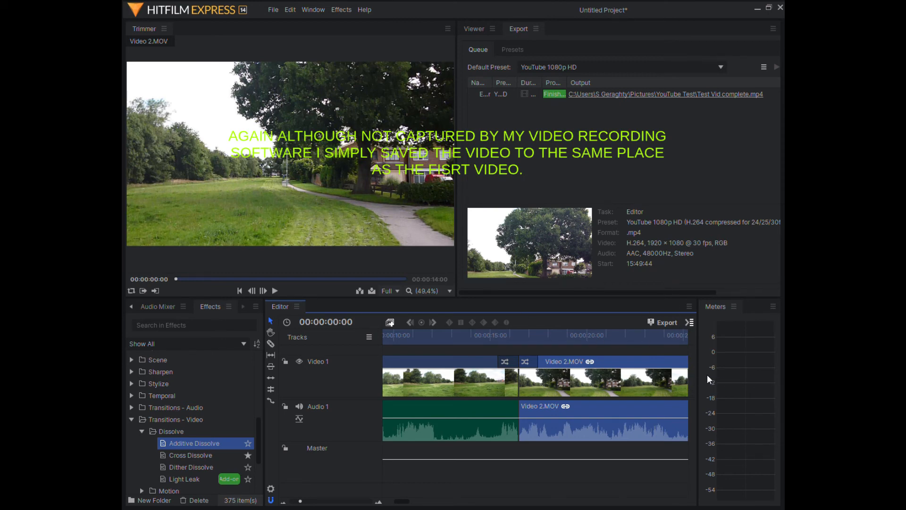
Step: Export the timeline with its transitions to Test Vid complete.mp4, using the YouTube 1080p HD preset
{"action": "left_click", "coordinate": [510, 262]}
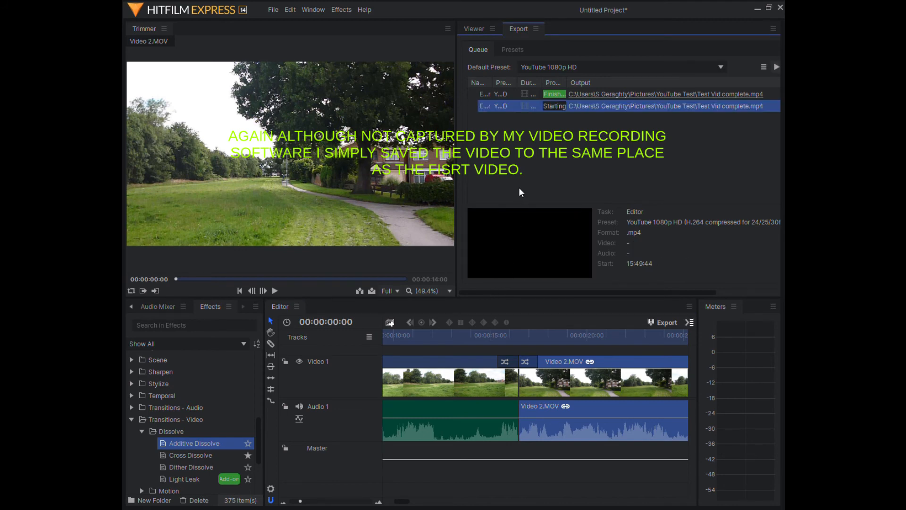